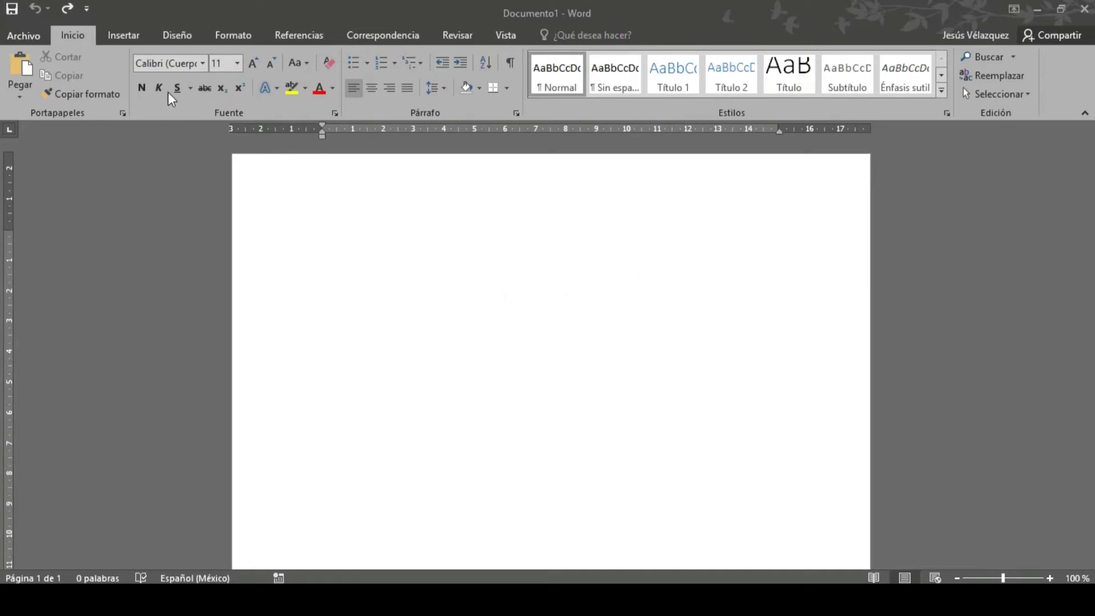
Step: Insert a Línea de tiempo básica SmartArt from the Proceso category into the document
left_click(122, 39)
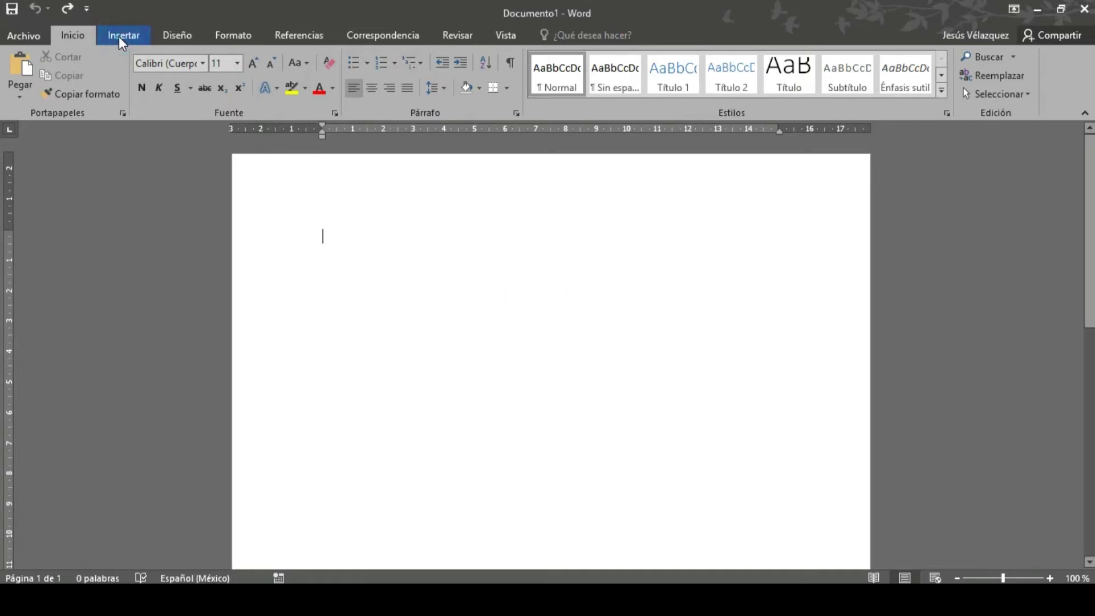
left_click(117, 41)
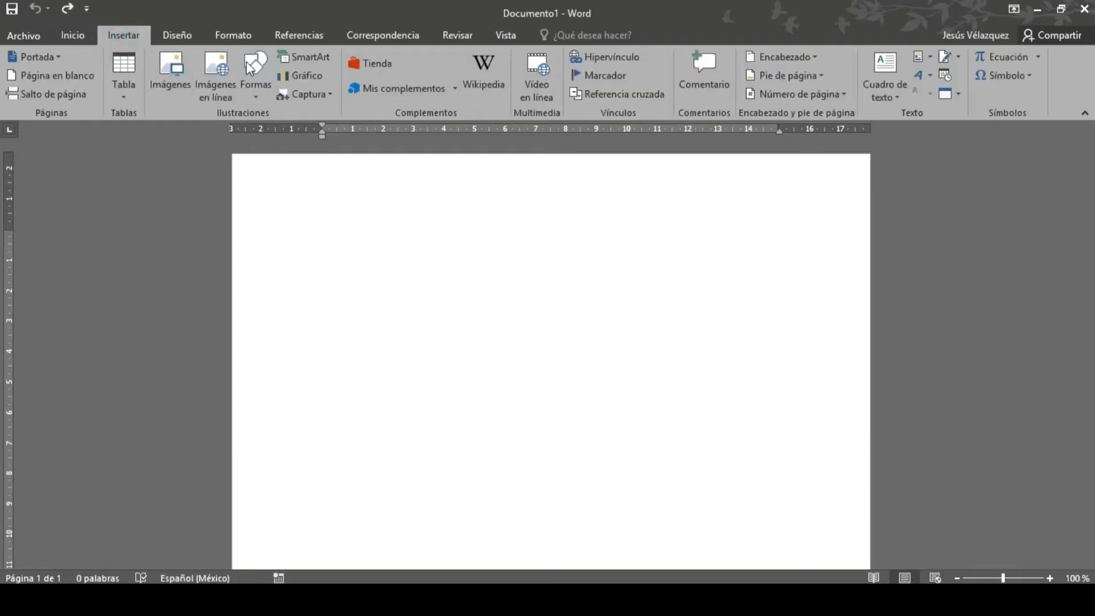
left_click(303, 63)
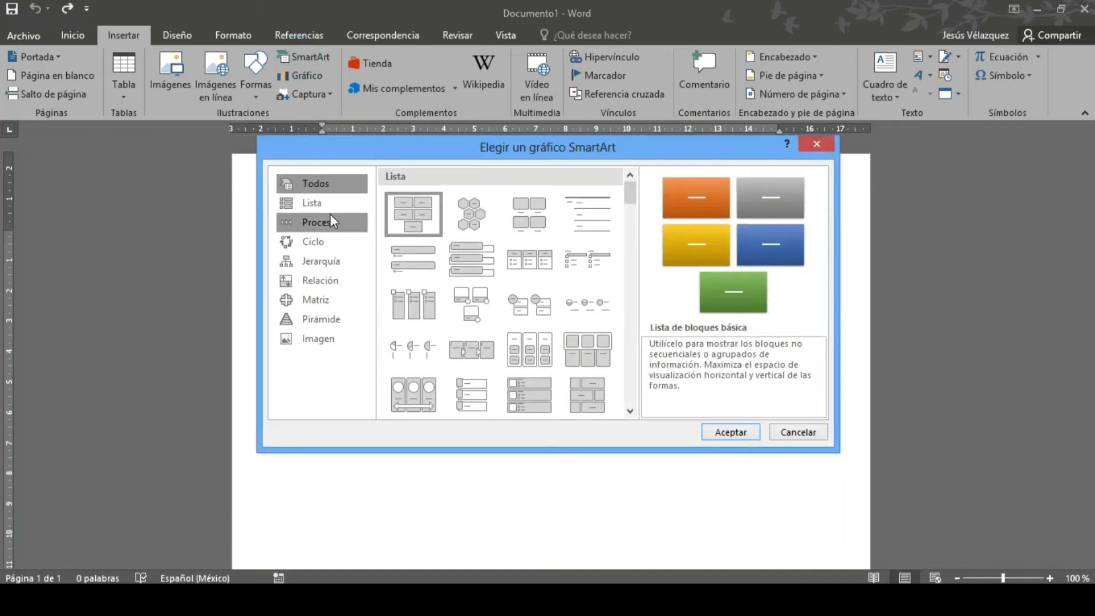
left_click(312, 206)
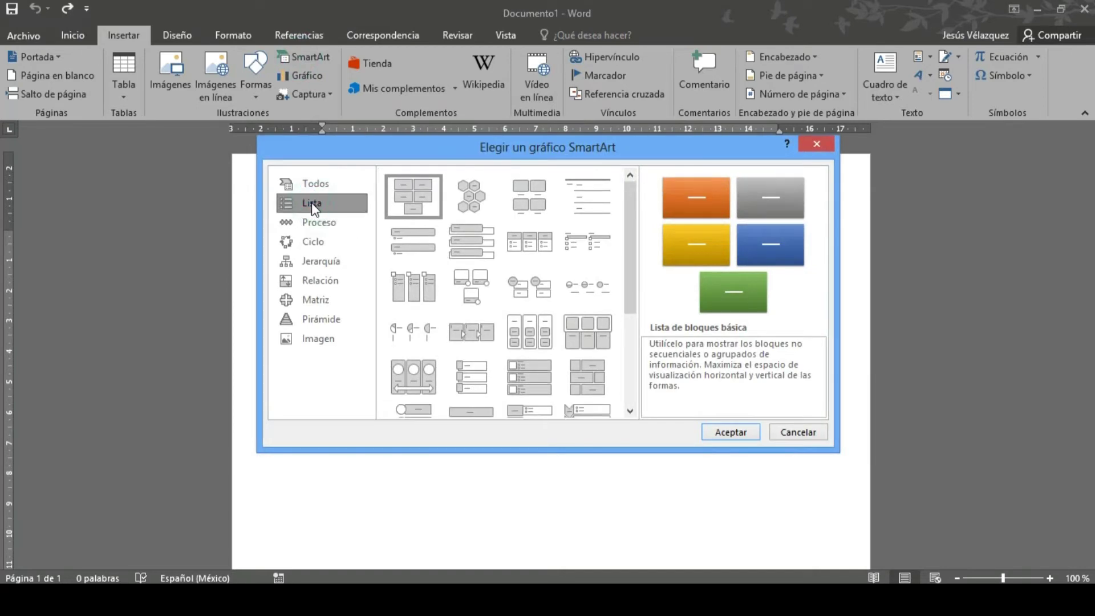
left_click(318, 223)
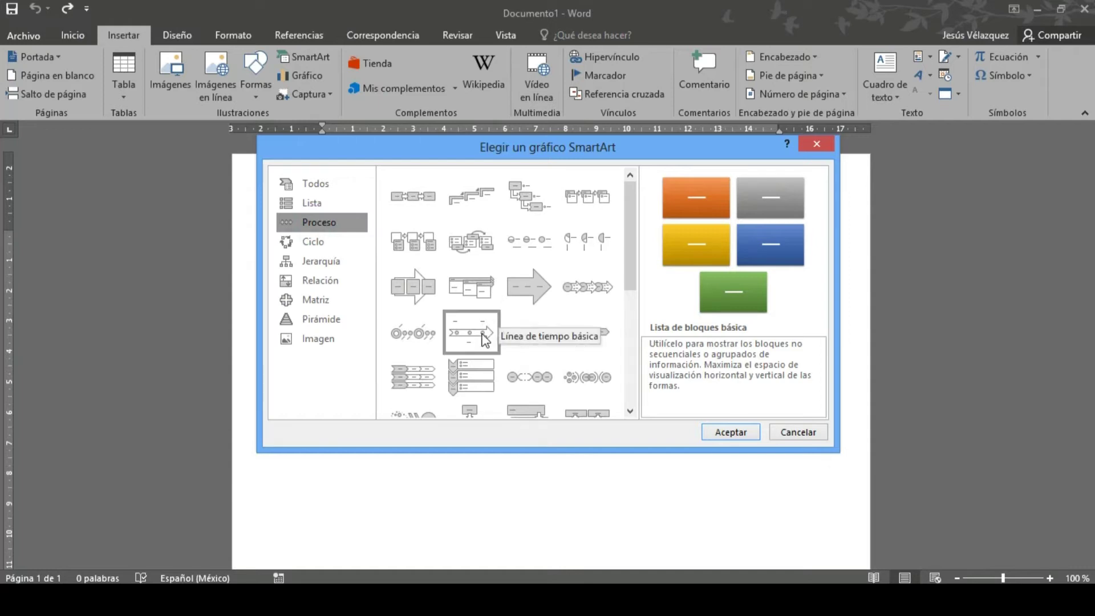
left_click(483, 338)
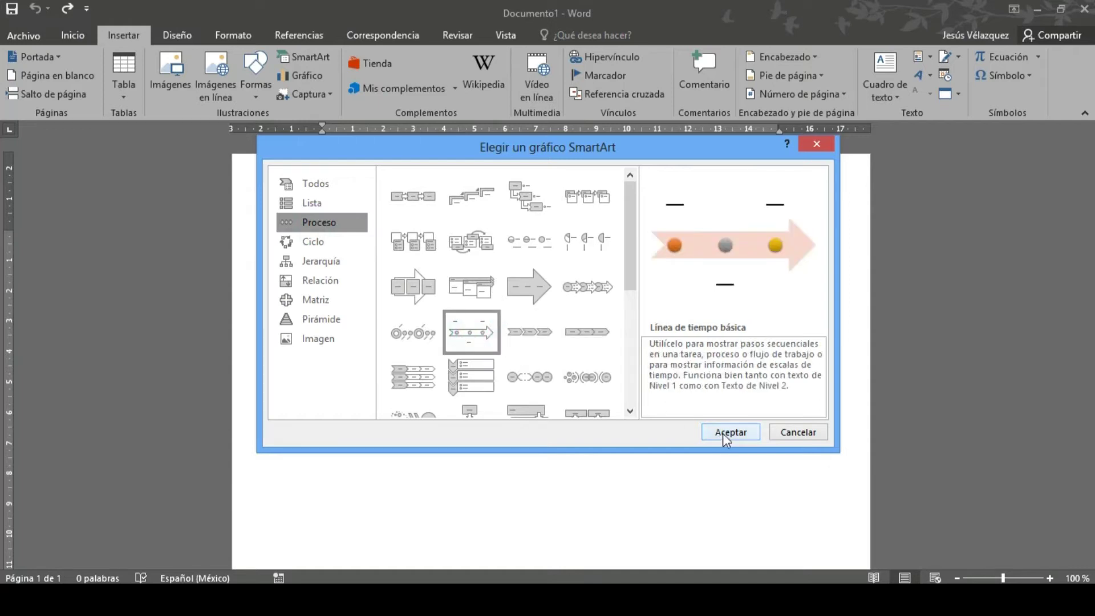
left_click(730, 432)
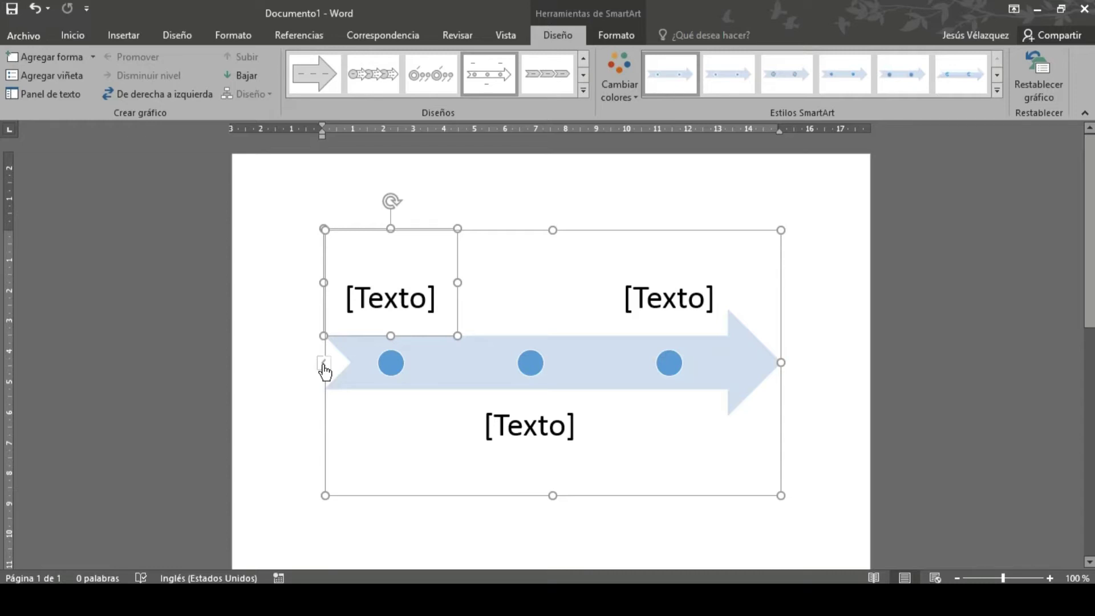
Step: In the text pane, enter the stage names starting with Kinder and Primaria
left_click(323, 365)
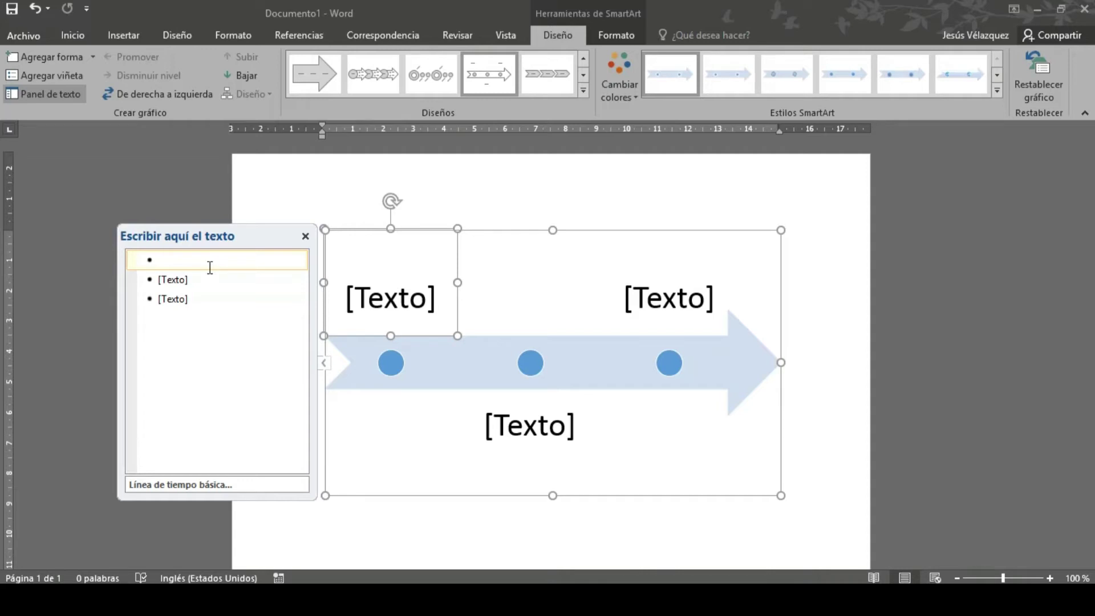
type("Kinder")
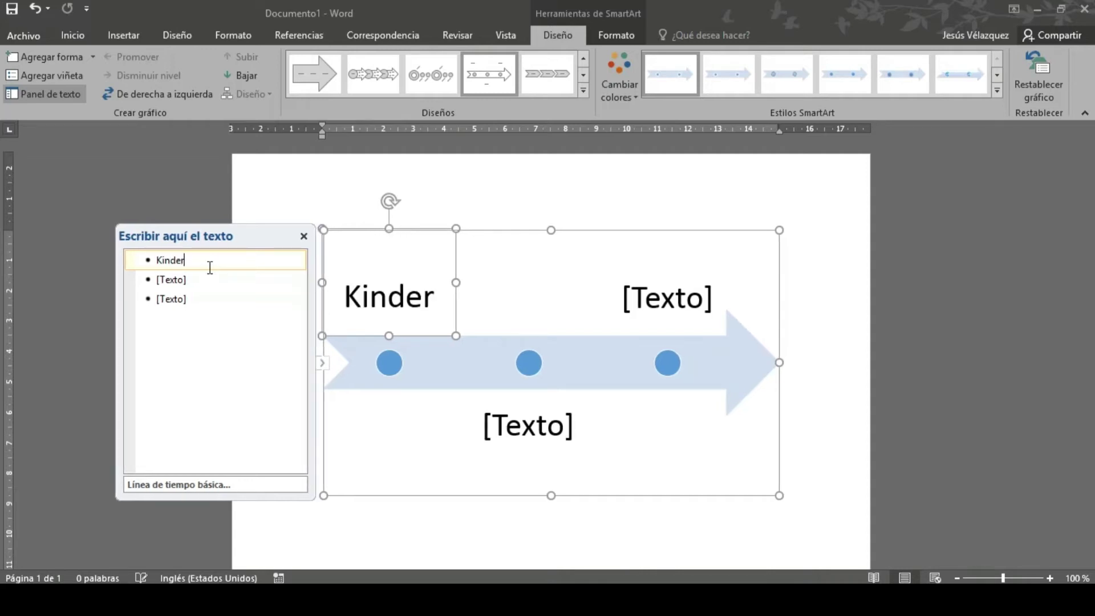
left_click(170, 284)
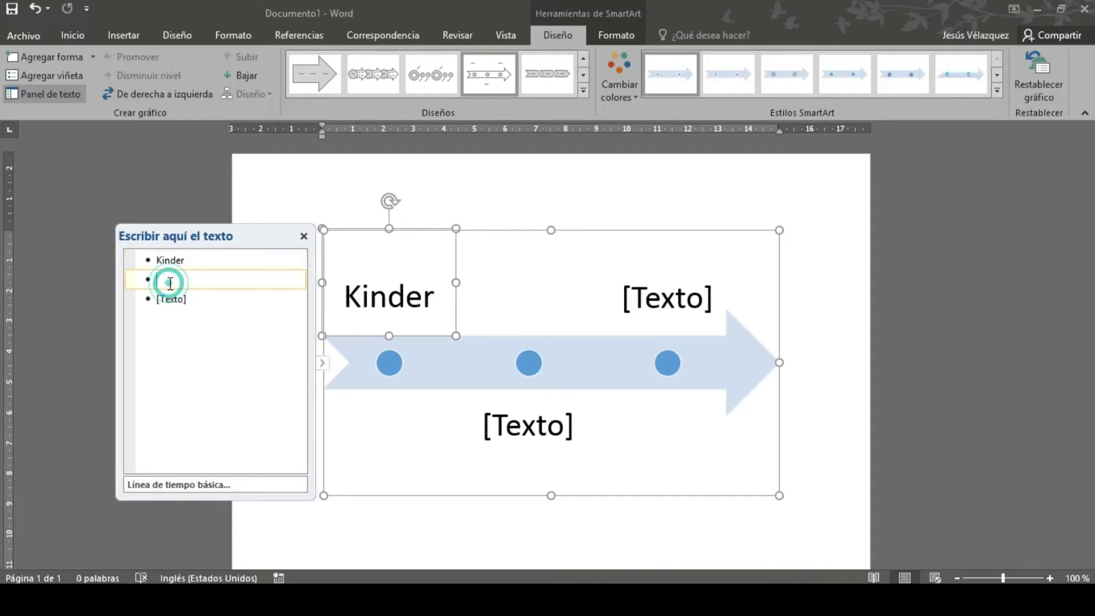
type("Primaria")
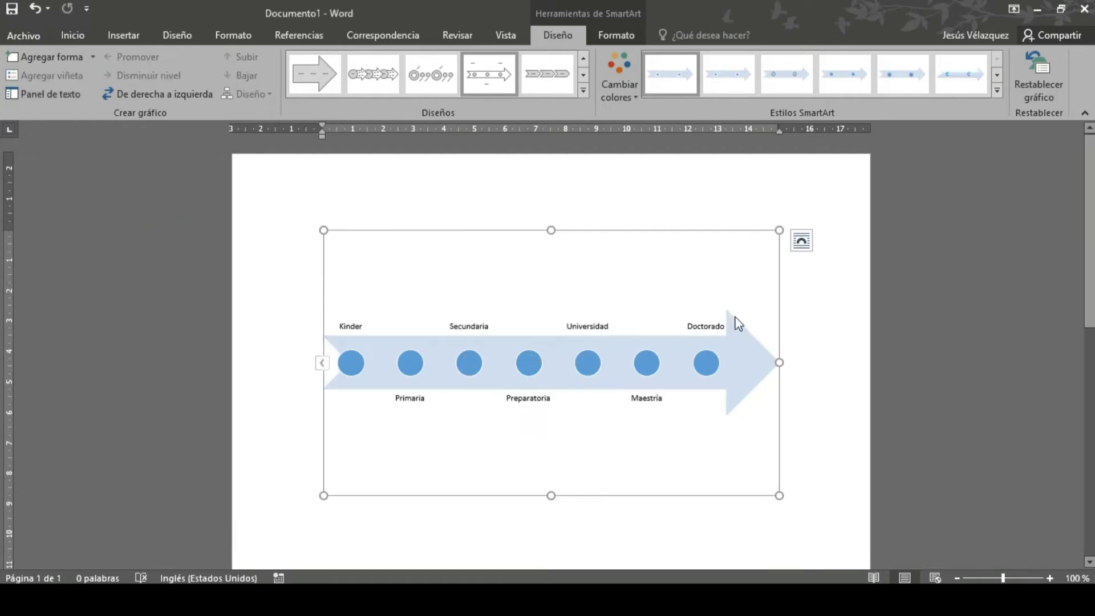
Step: Apply the last Multicolor swatch, a blue-to-green scheme, to the timeline circles
left_click(634, 101)
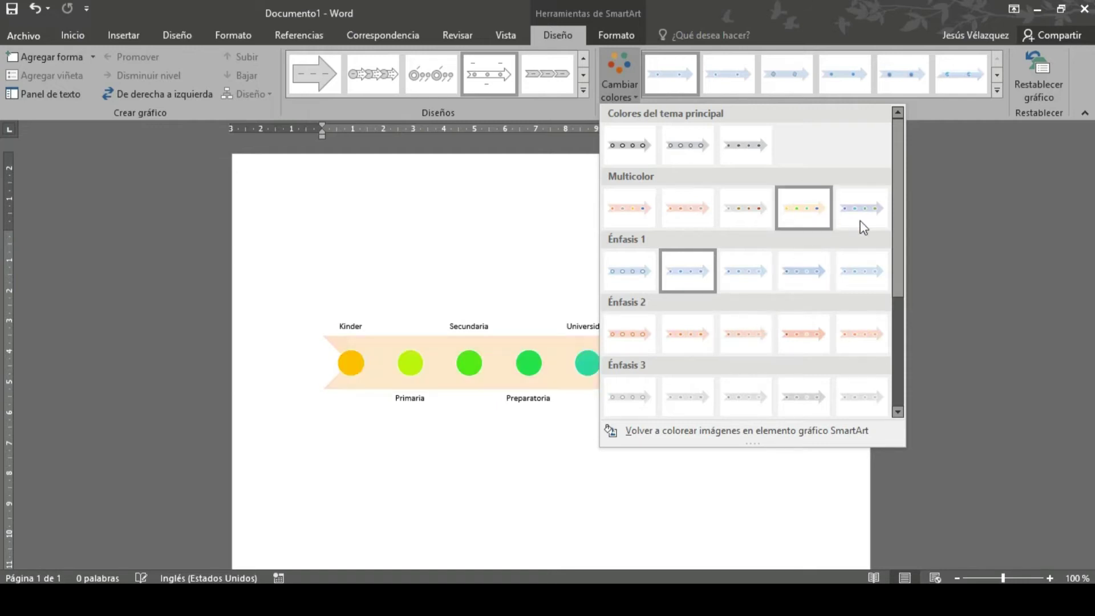
scroll(895, 234, "down", 1)
scroll(898, 252, "up", 1)
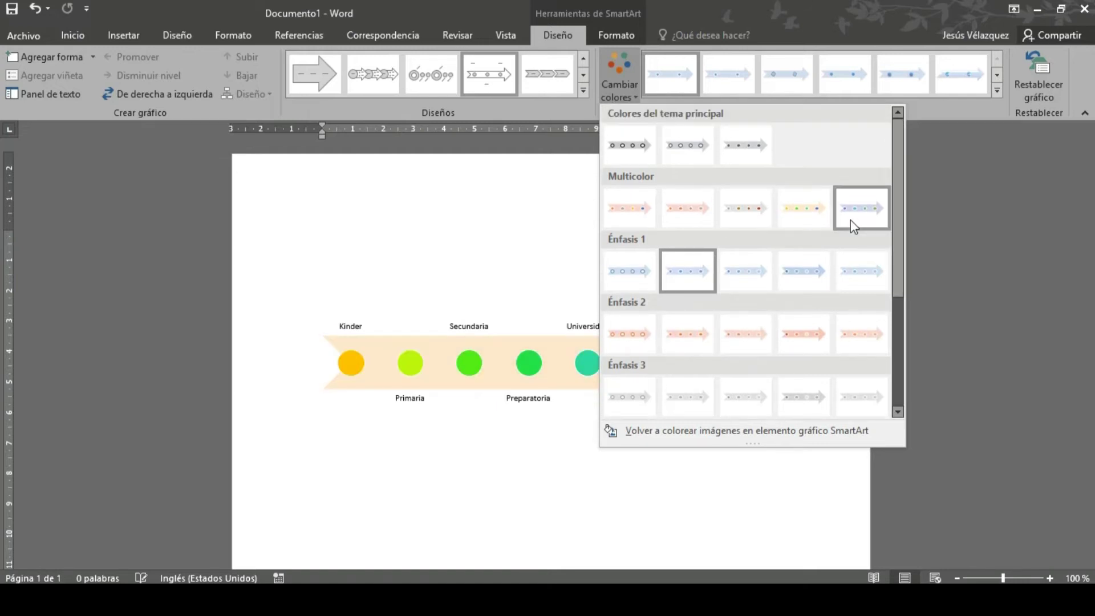
left_click(850, 220)
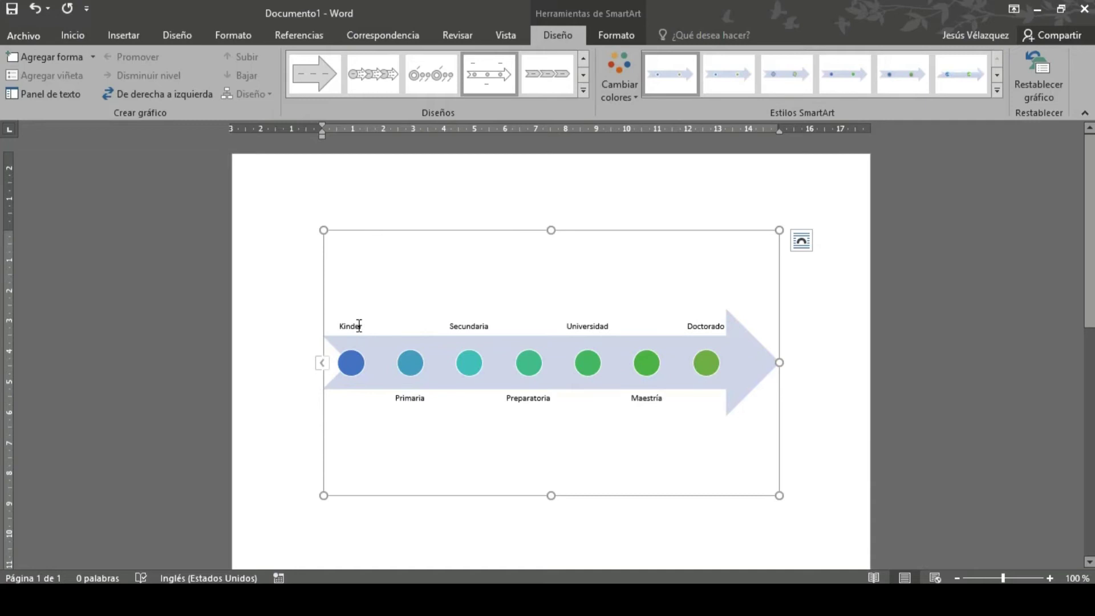
Step: Add age-range sub-bullets under the stages, from '3-6 Años' under Kinder to '25-28 Años' under Doctorado
left_click(323, 368)
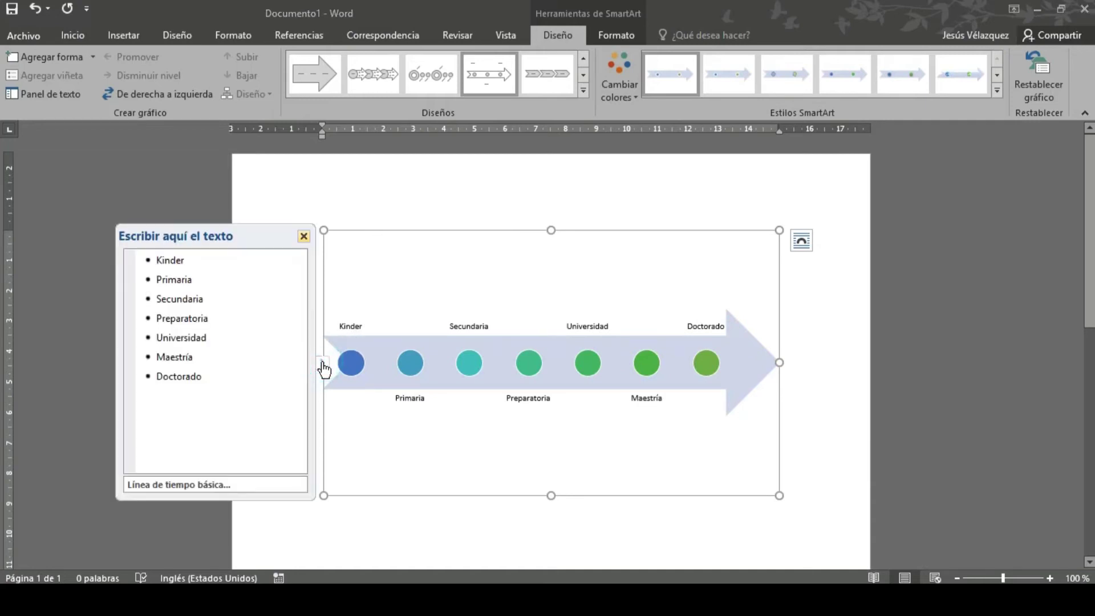
left_click(202, 260)
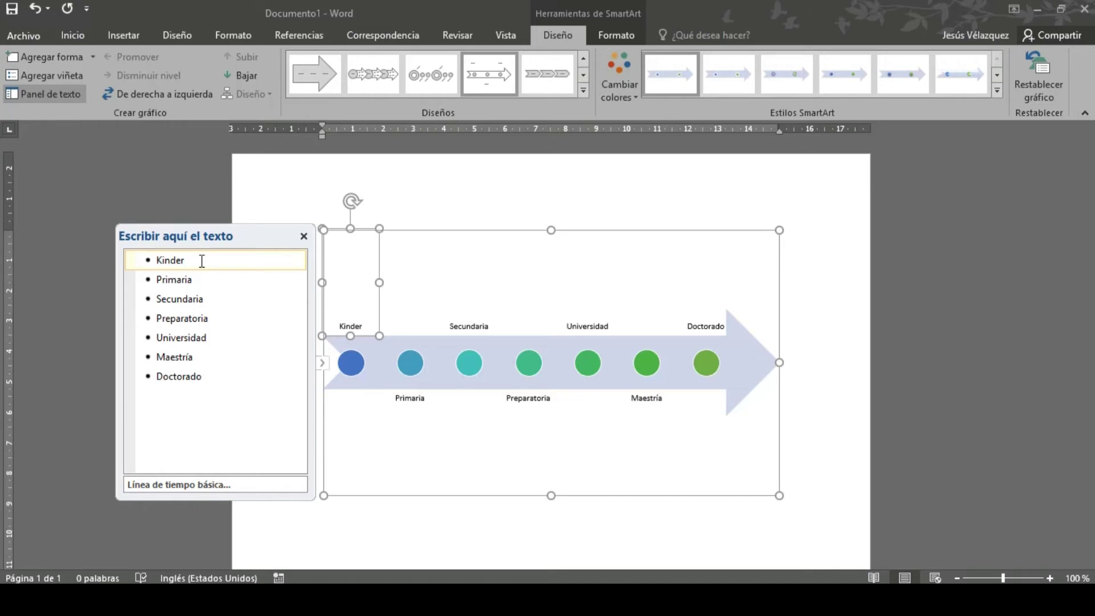
key("Return")
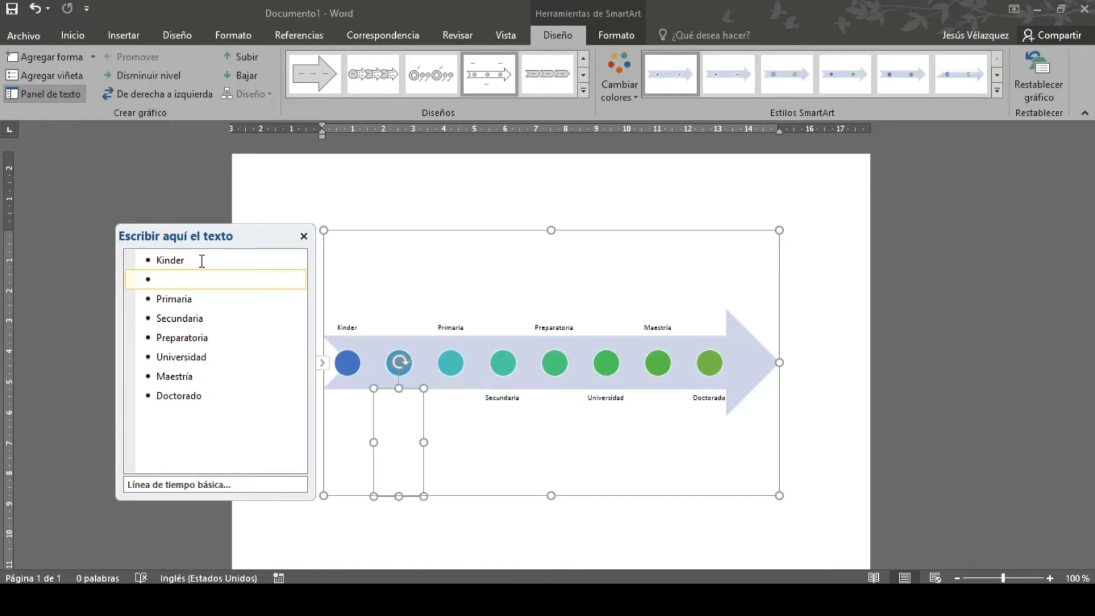
key("Tab")
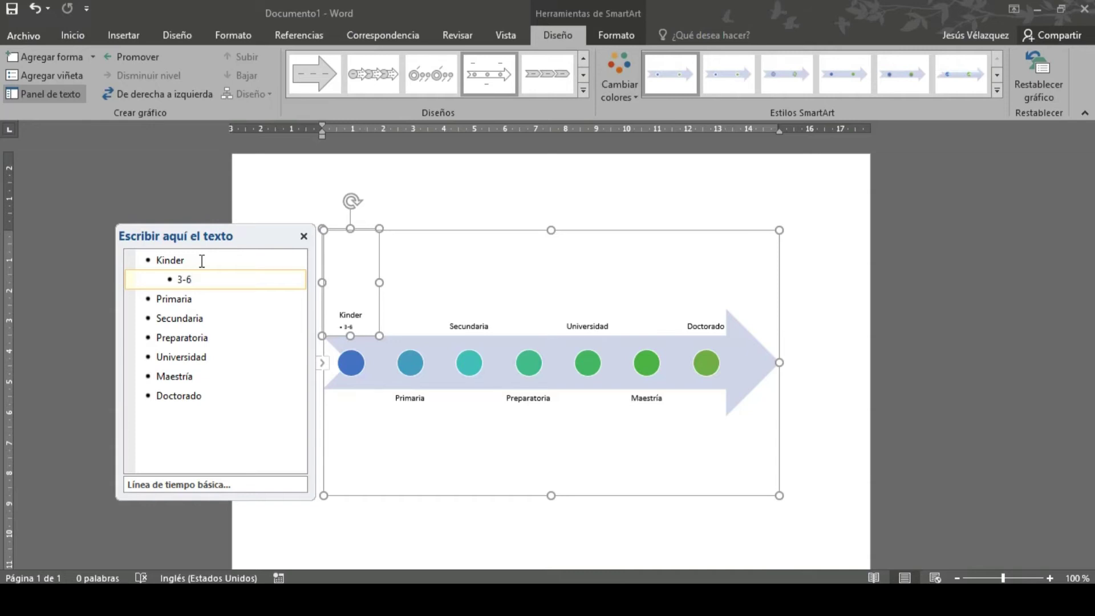
type("ños")
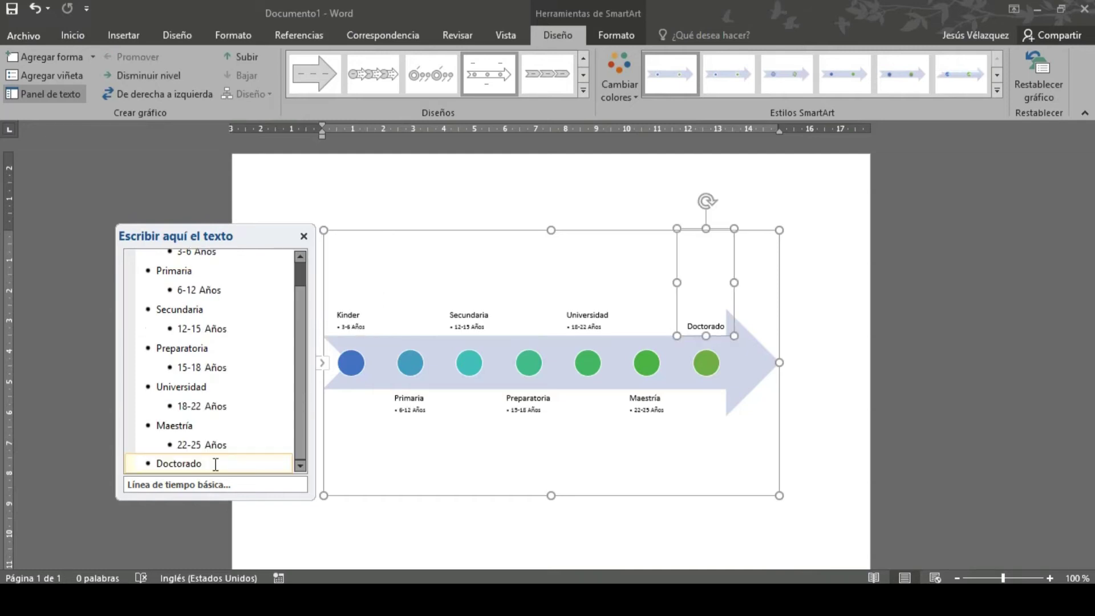
key("Return")
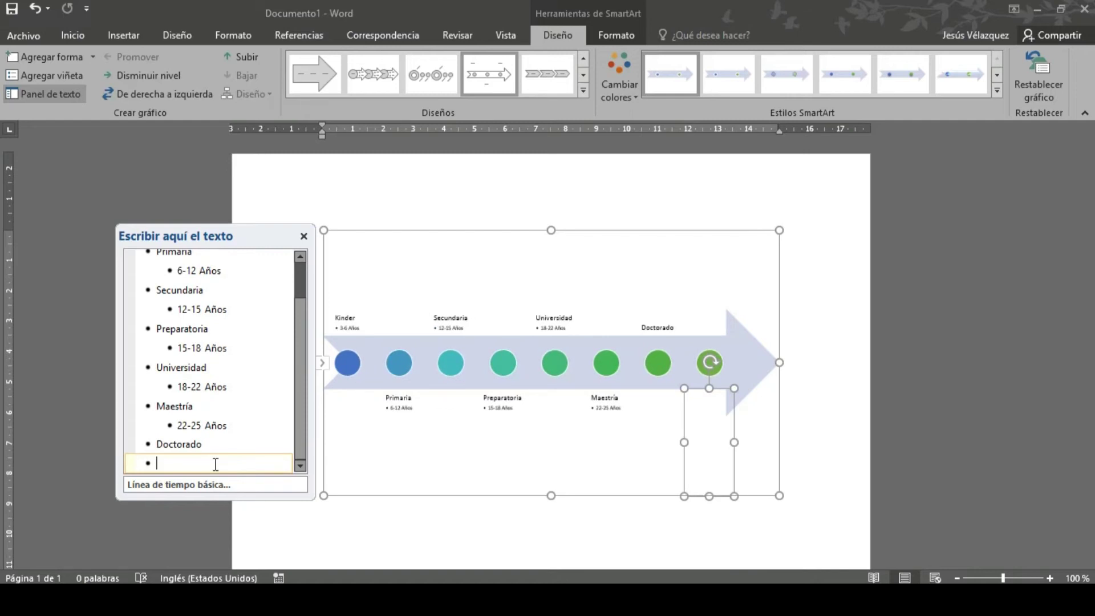
key("Tab")
type("25")
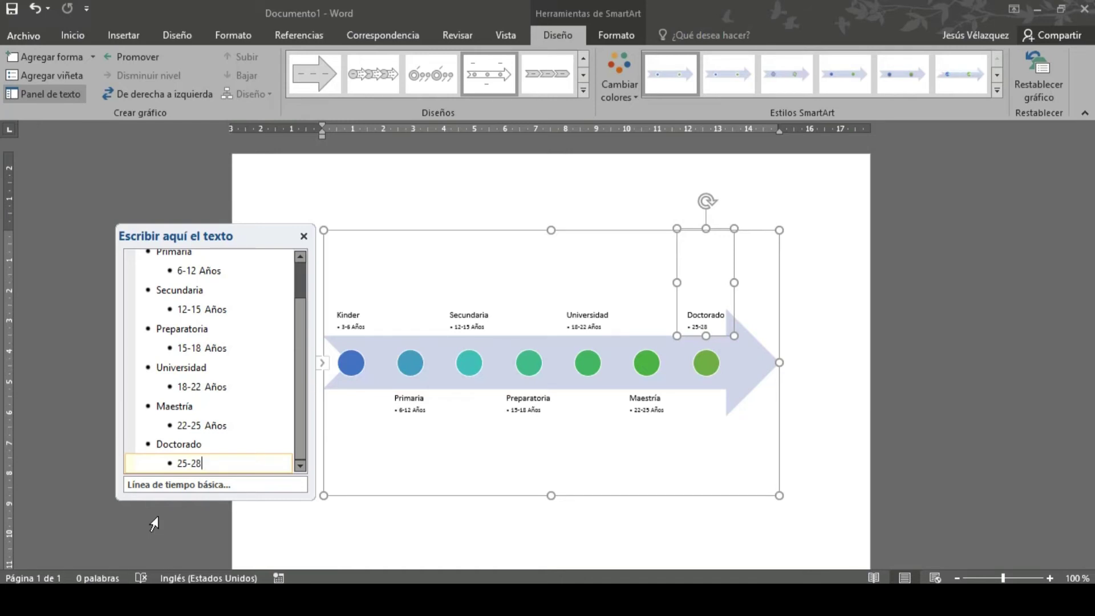
type("ños")
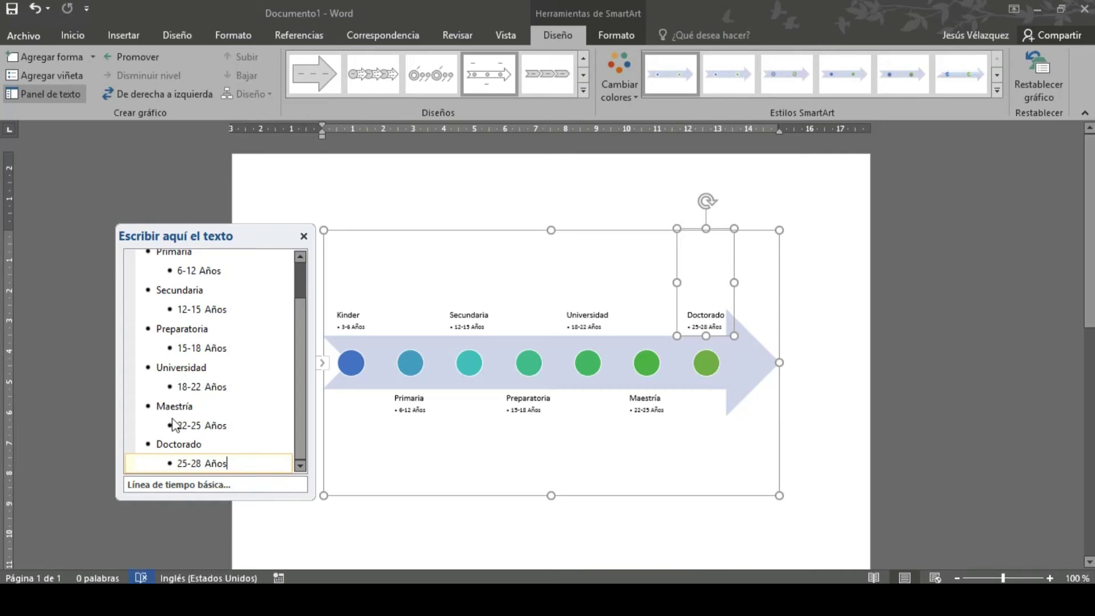
Step: Insert the 'kinder' picture from file into the document
left_click(304, 236)
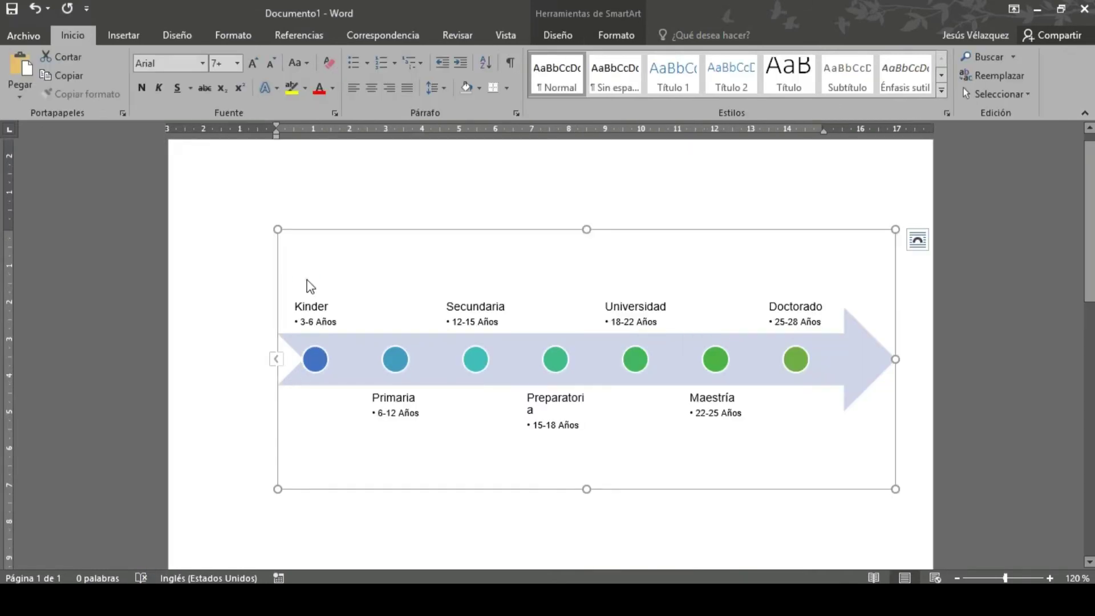
left_click(131, 37)
left_click(158, 85)
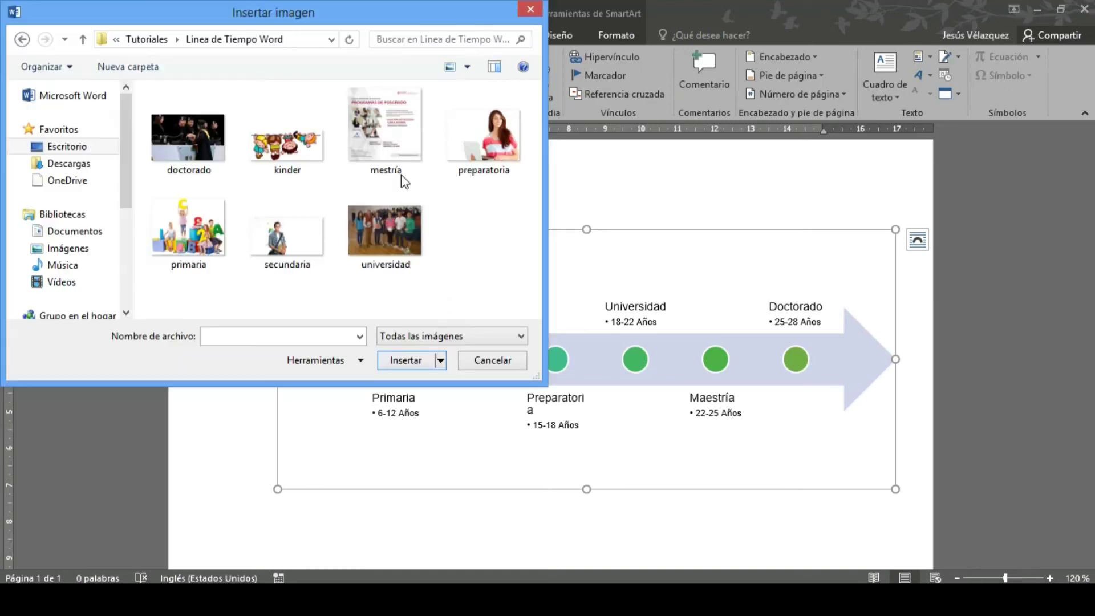
left_click(287, 143)
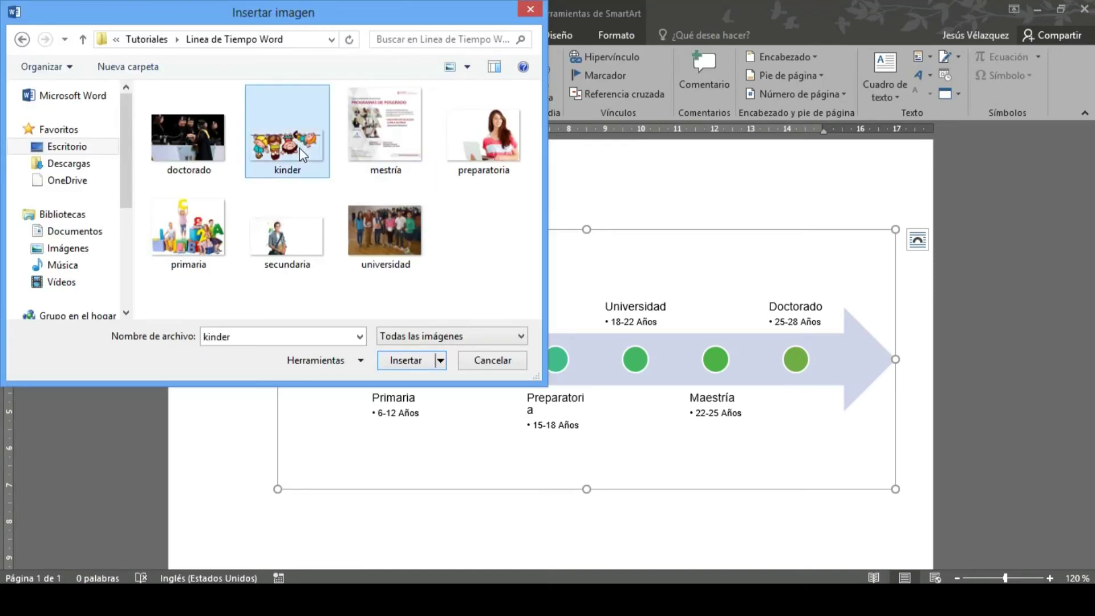
left_click(407, 361)
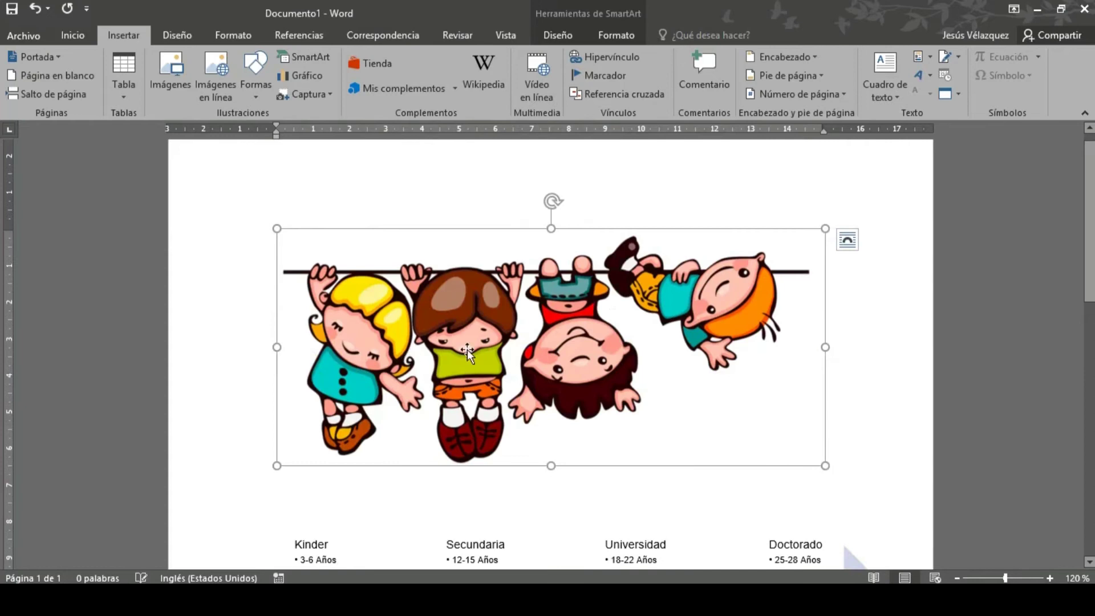
Step: Resize the kinder picture to about 2.1 × 4.86 cm, float it in front of text above Kinder
mouse_move(826, 464)
left_mouse_down()
mouse_move(345, 306)
mouse_move(288, 273)
left_mouse_up()
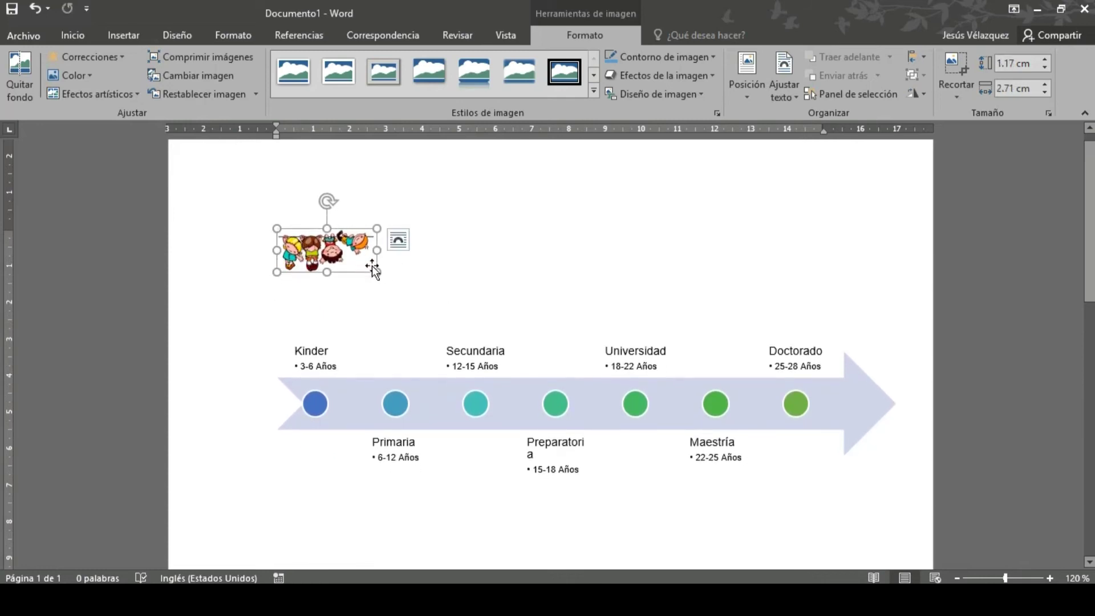
left_click_drag(378, 270, 455, 306)
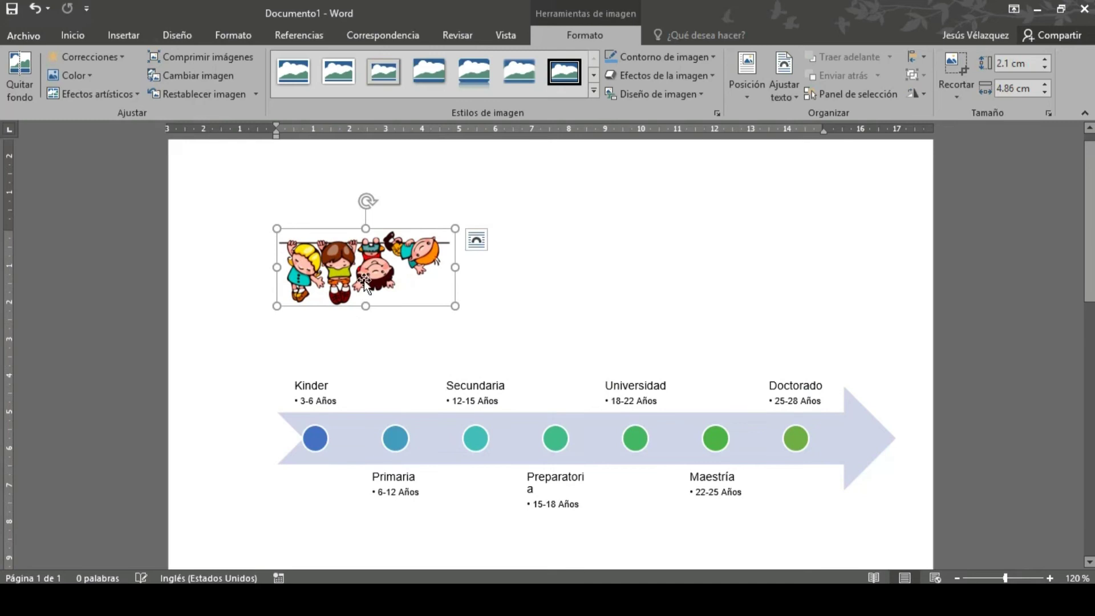
right_click(340, 267)
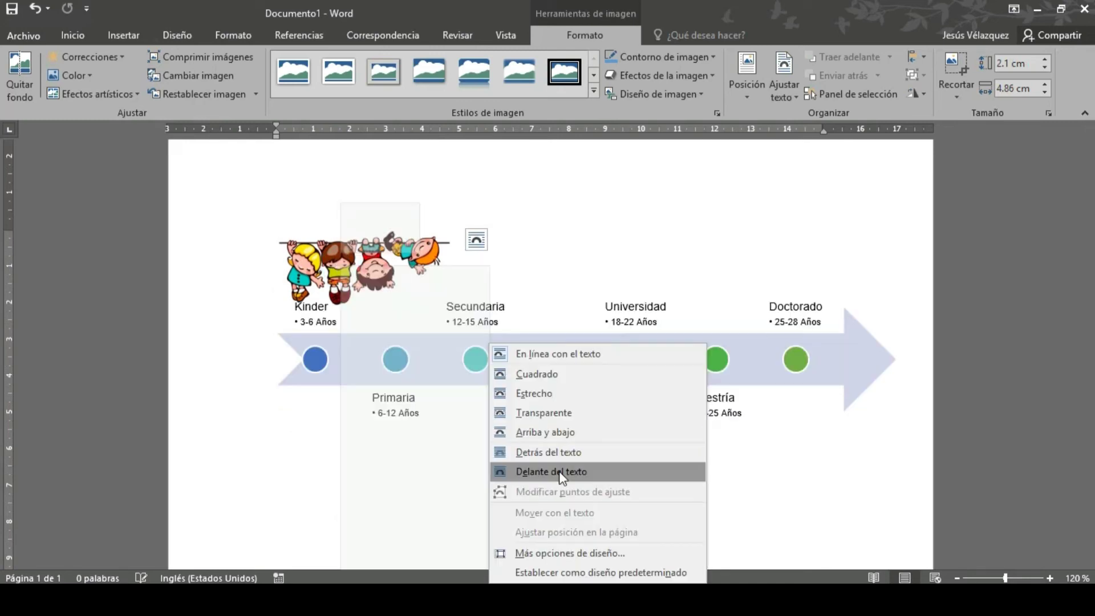
left_click(559, 472)
left_click_drag(338, 258, 290, 258)
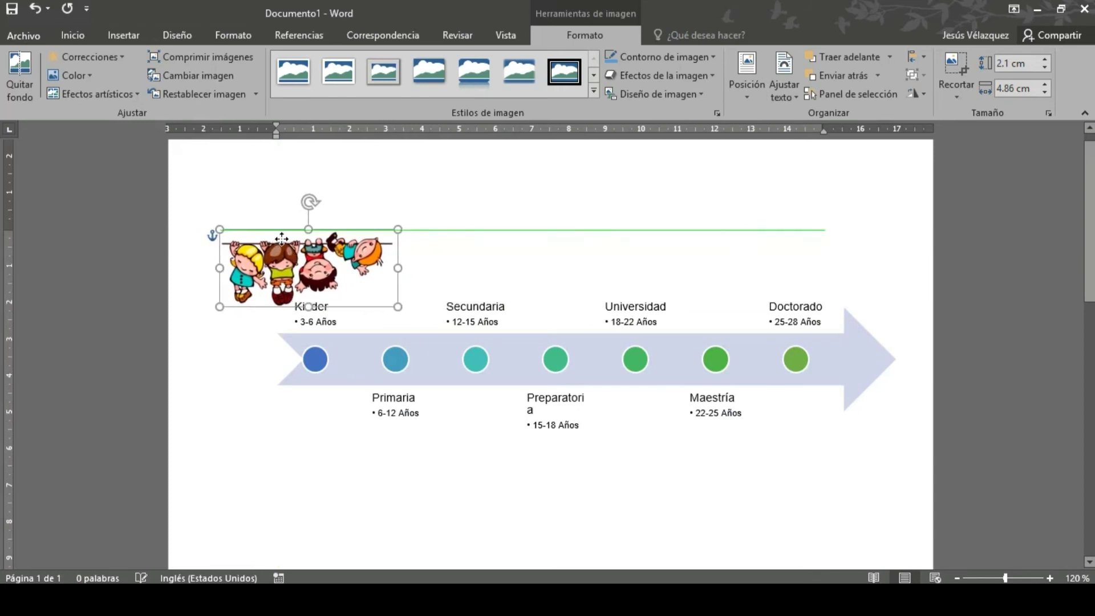
left_click_drag(290, 258, 286, 257)
left_click(362, 477)
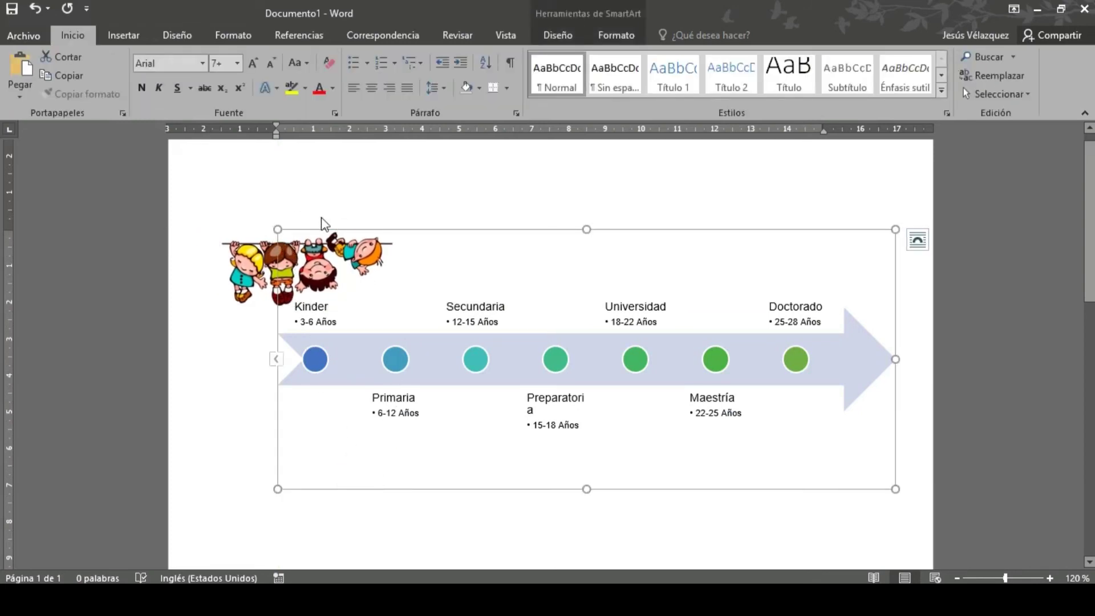
Step: Insert the 'primaria' picture from file into the document
left_click(124, 36)
left_click(157, 74)
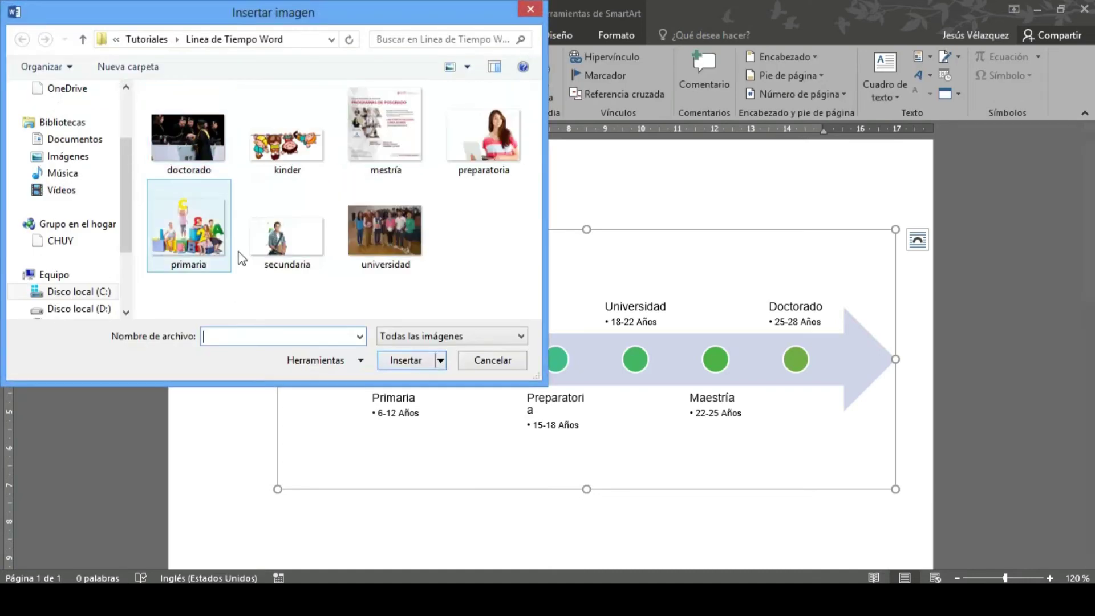
left_click(189, 244)
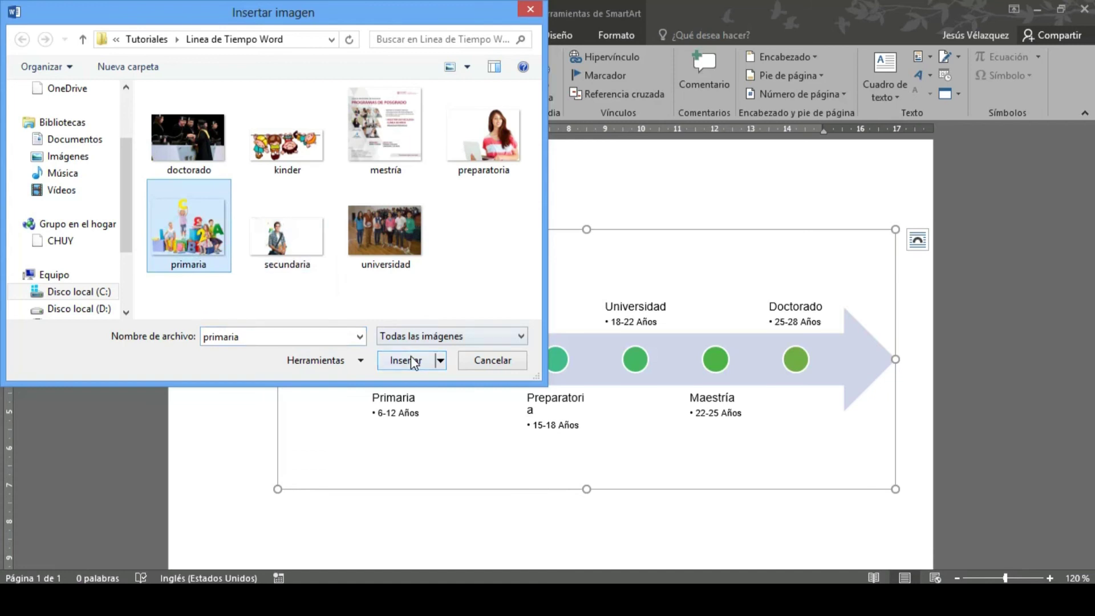
left_click(405, 360)
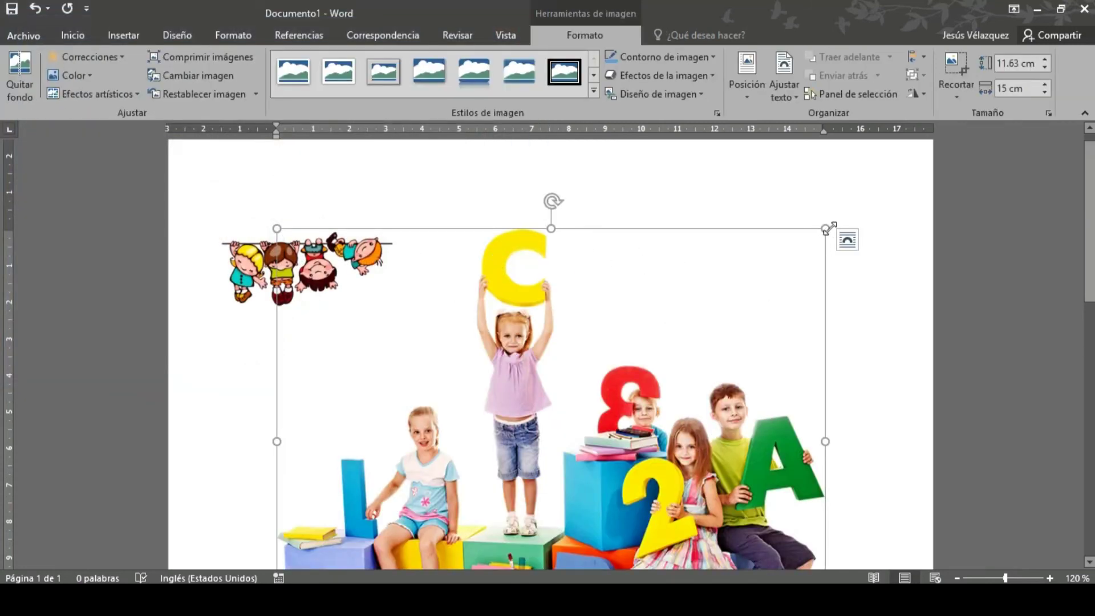
Step: Shrink the primaria picture, set it in front of text, and place it below Primaria
left_click_drag(826, 228, 324, 421)
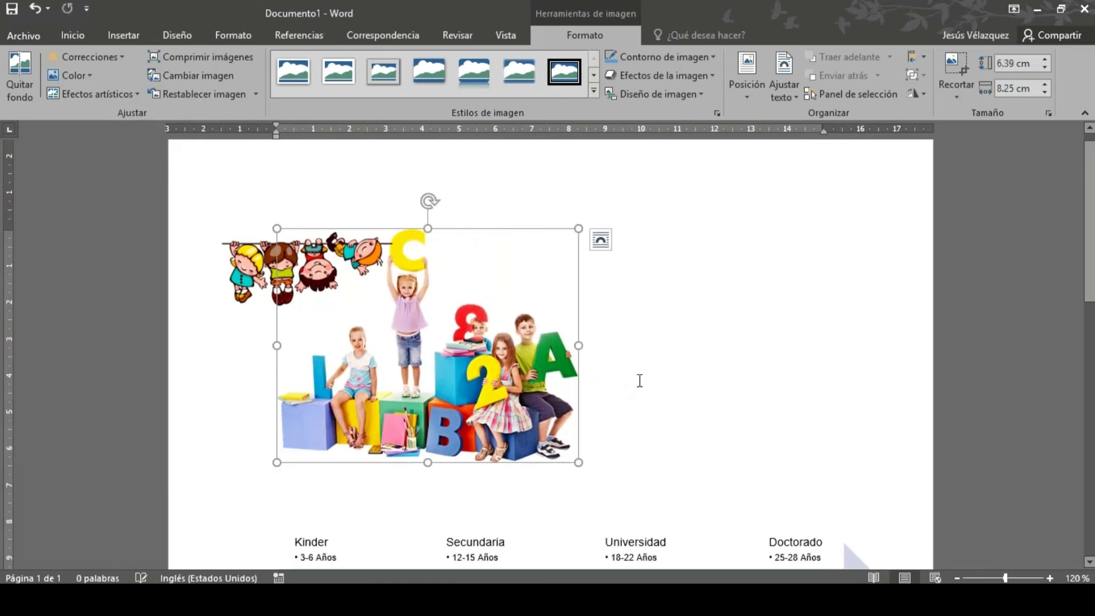
left_click_drag(579, 463, 414, 334)
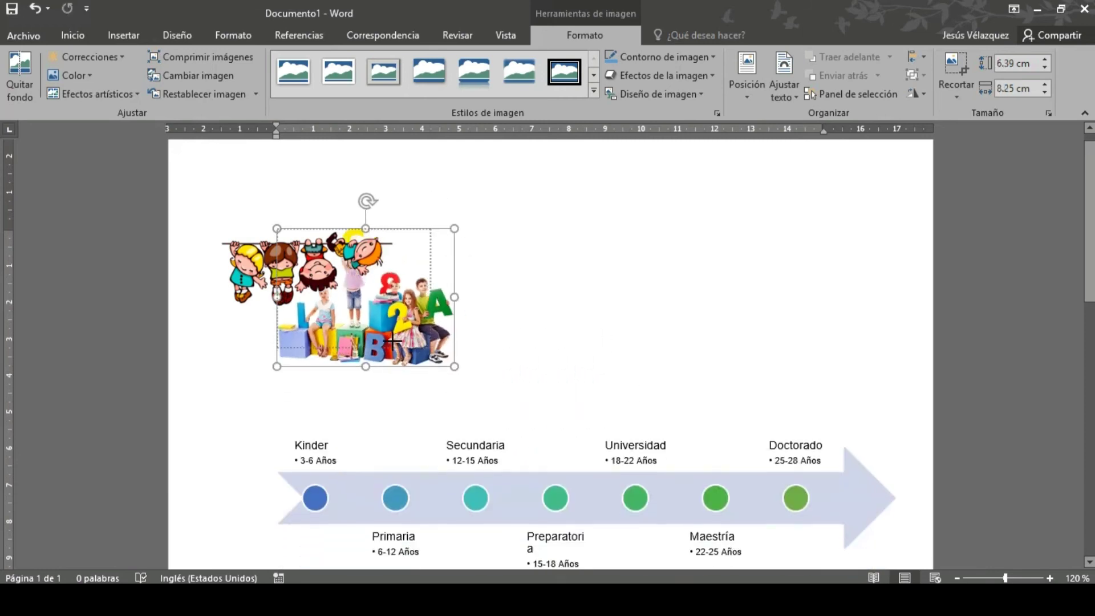
left_click(439, 240)
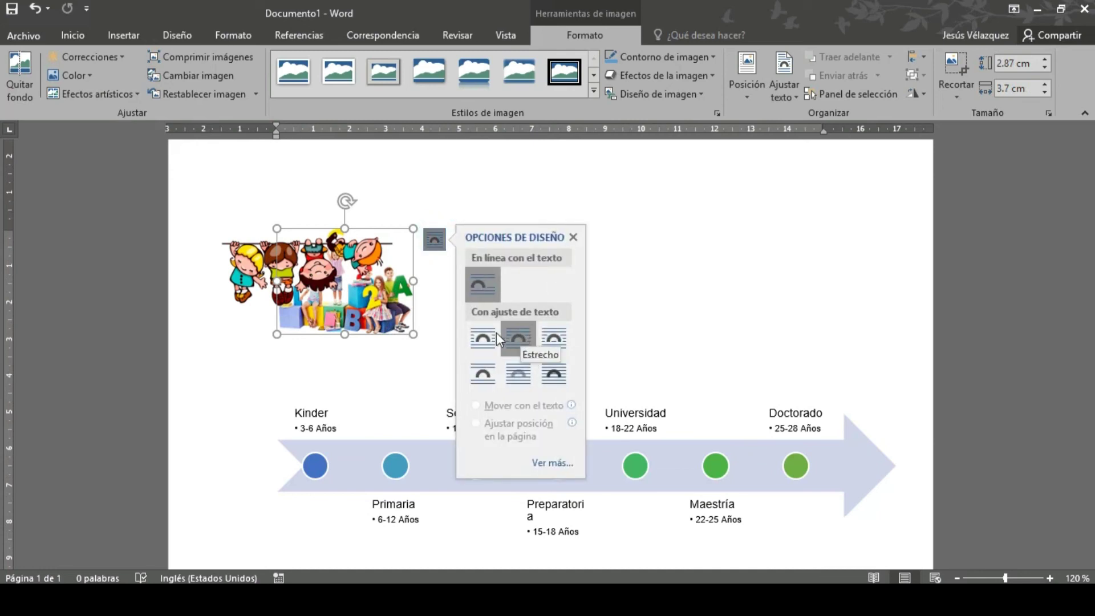
left_click(555, 373)
mouse_move(365, 299)
left_mouse_down()
mouse_move(438, 384)
mouse_move(405, 489)
left_mouse_up()
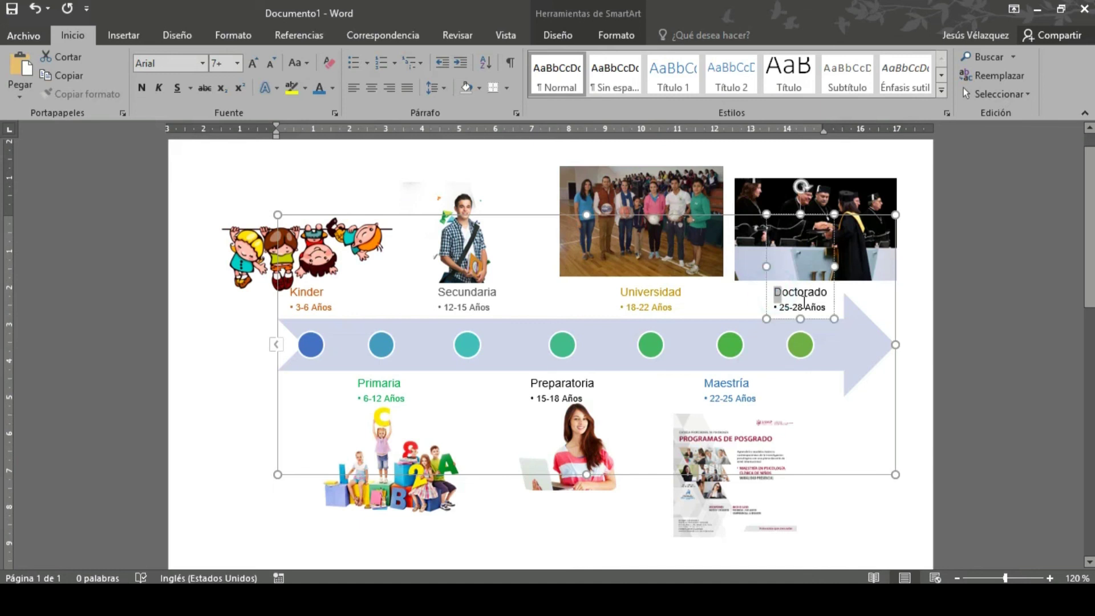
Step: Color the Doctorado label text red using the Font Color dropdown
left_click_drag(776, 289, 832, 307)
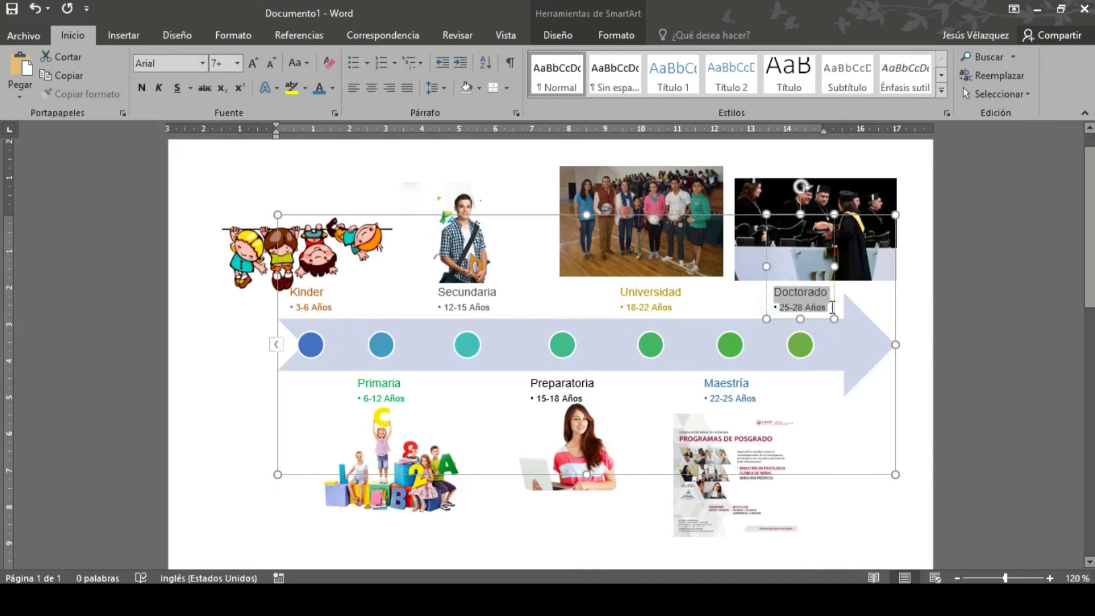
left_click(332, 87)
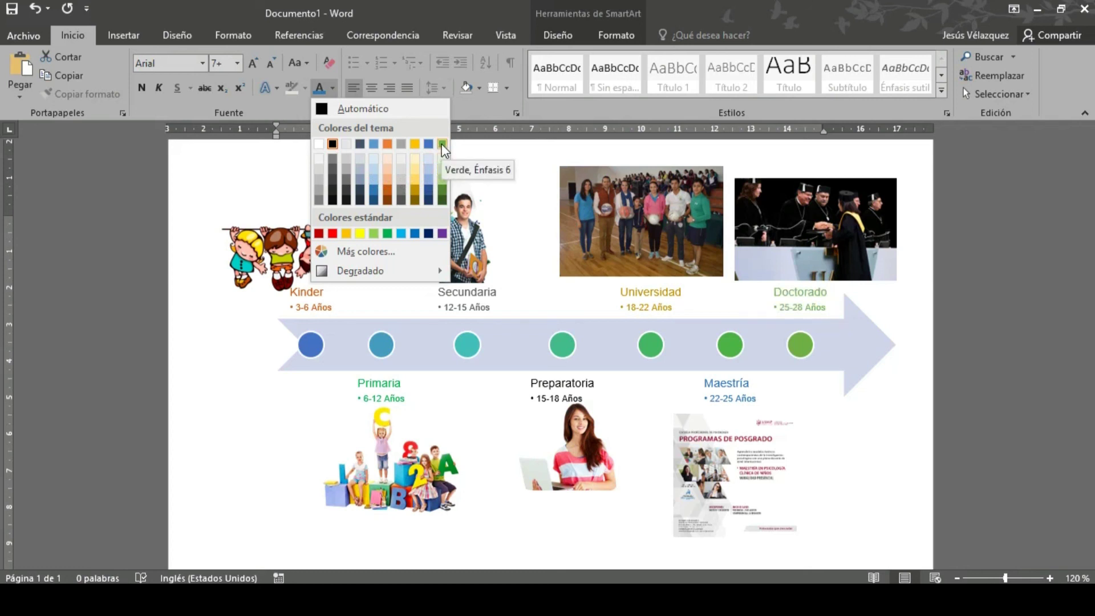
left_click(333, 234)
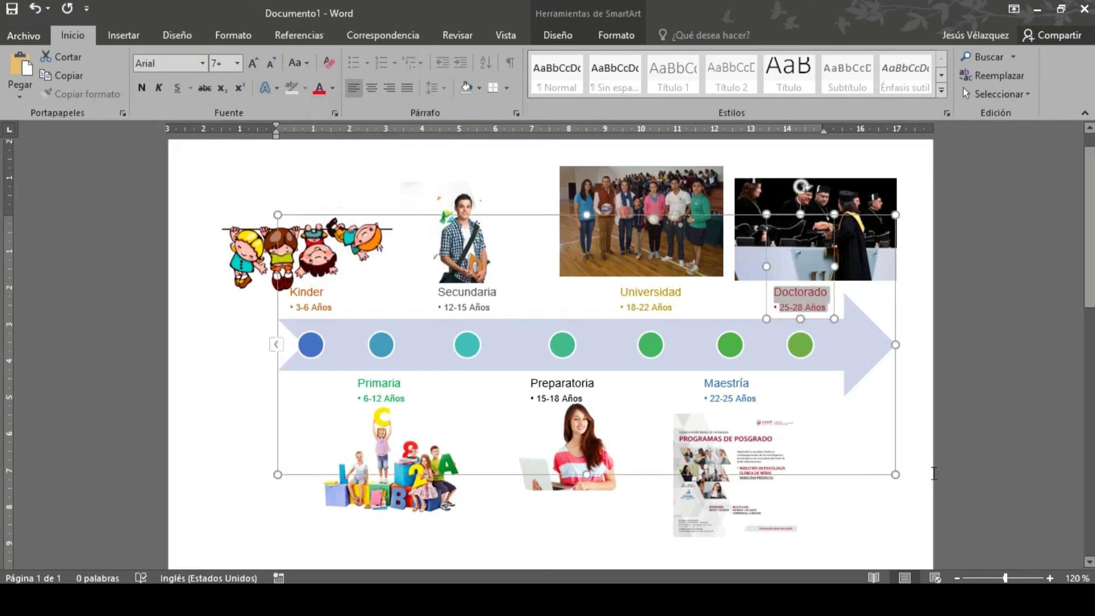
left_click(917, 463)
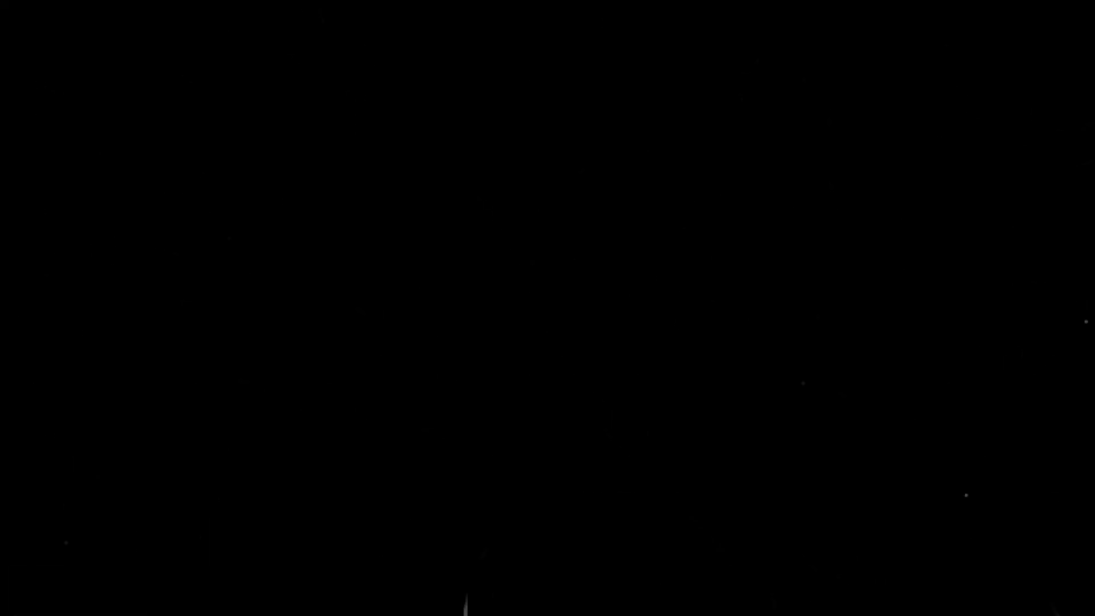